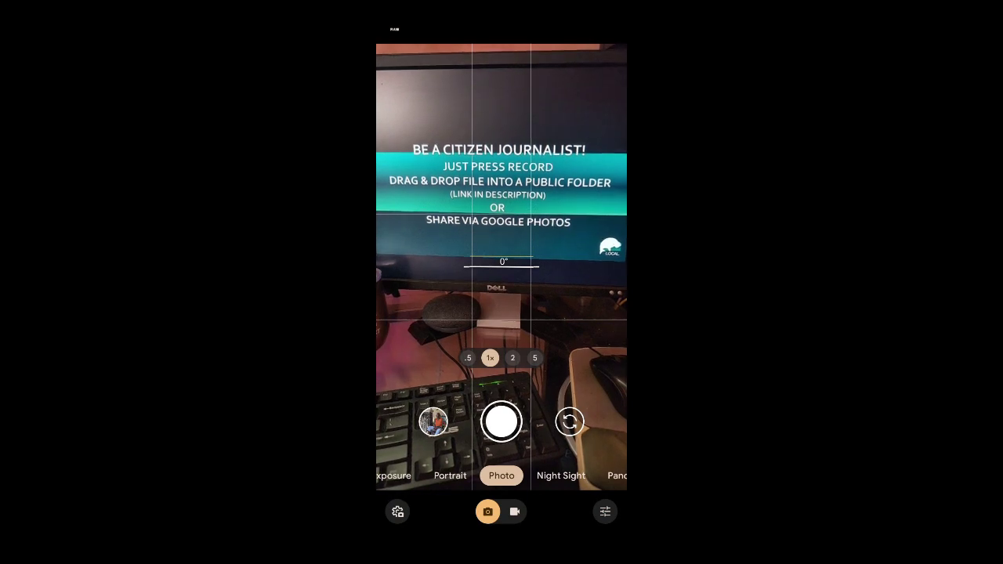
Step: Switch Google Camera from Photo to Video mode using the bottom toggle, keeping the monitor in view
left_click(515, 512)
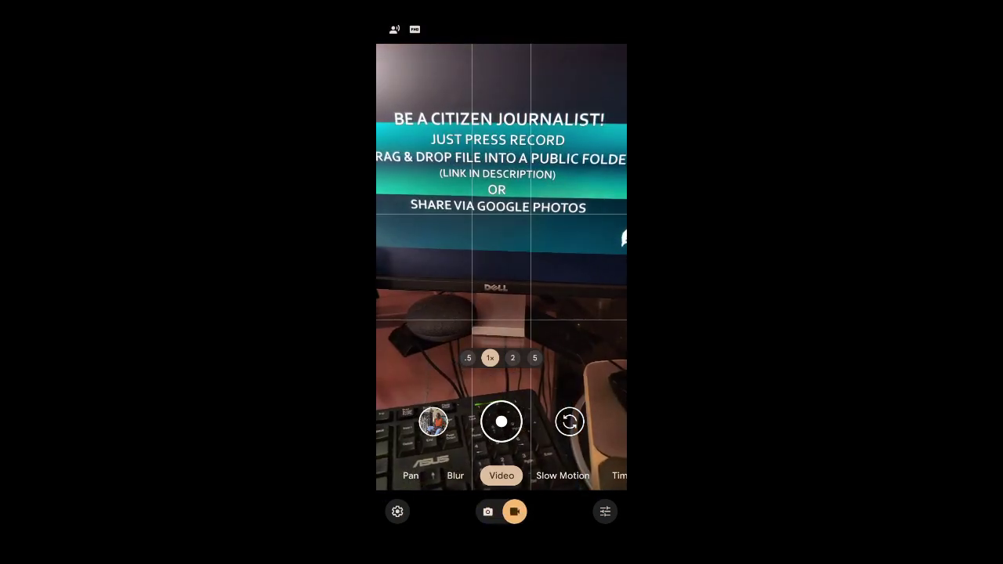